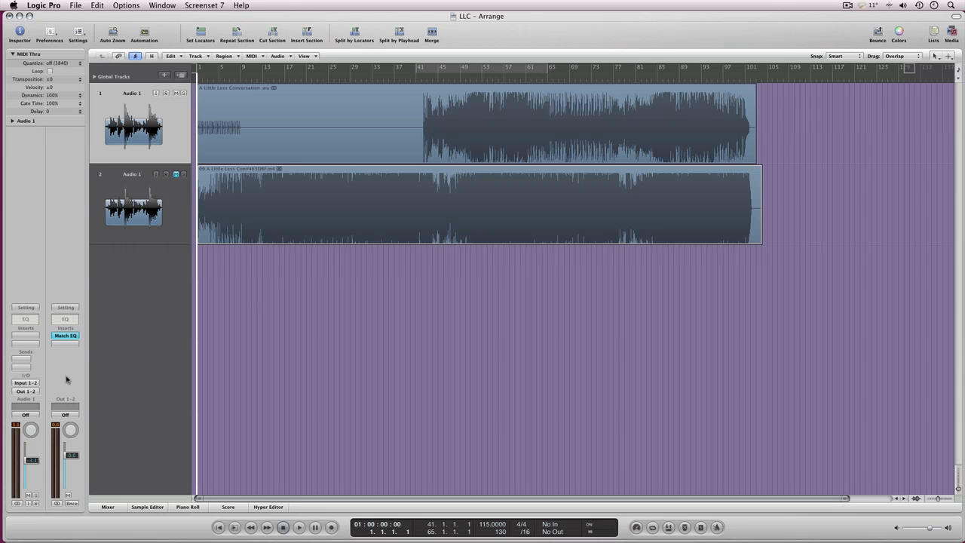
Open the output channel's Match EQ and learn the template spectrum while the reference track on track 2 plays.
{"action": "left_click", "coordinate": [65, 335]}
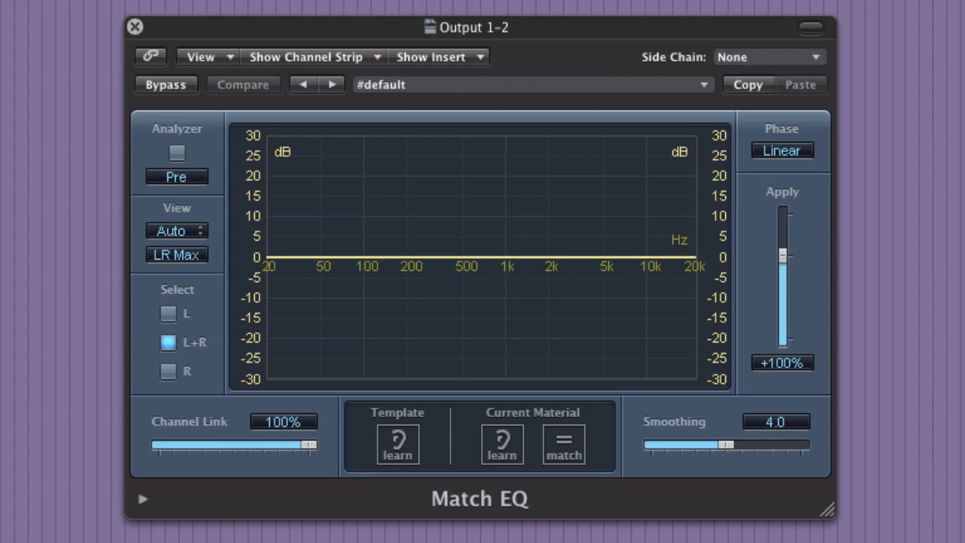
{"action": "key", "text": "space"}
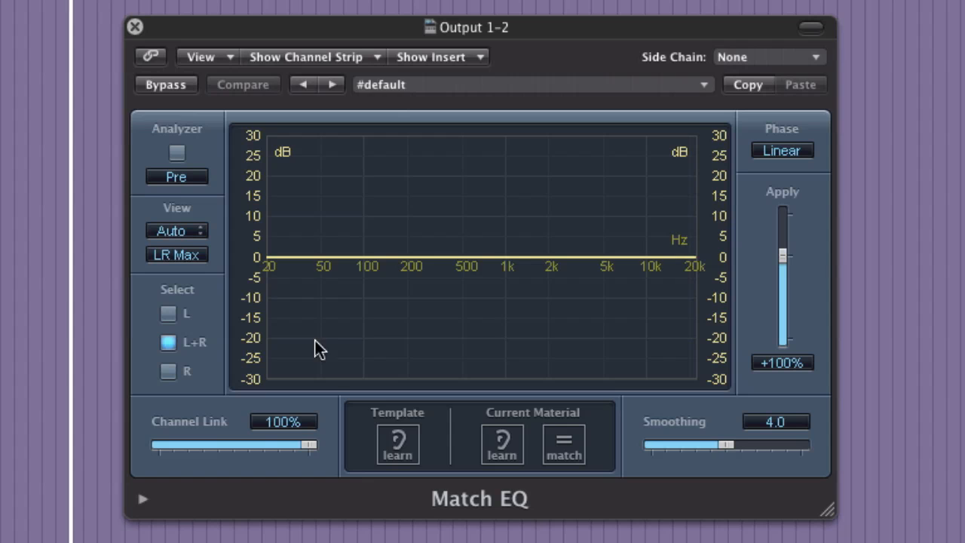
{"action": "left_click", "coordinate": [386, 443]}
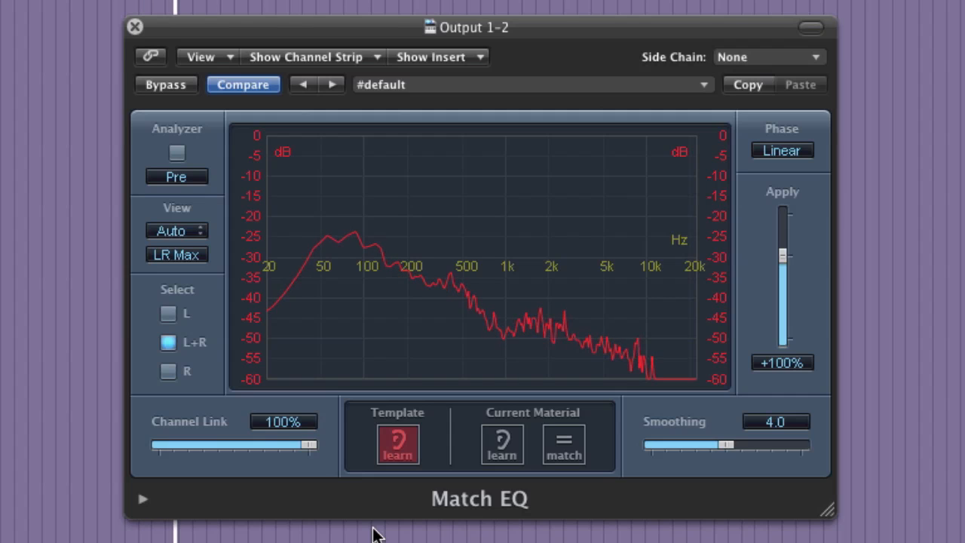
{"action": "left_click", "coordinate": [395, 444]}
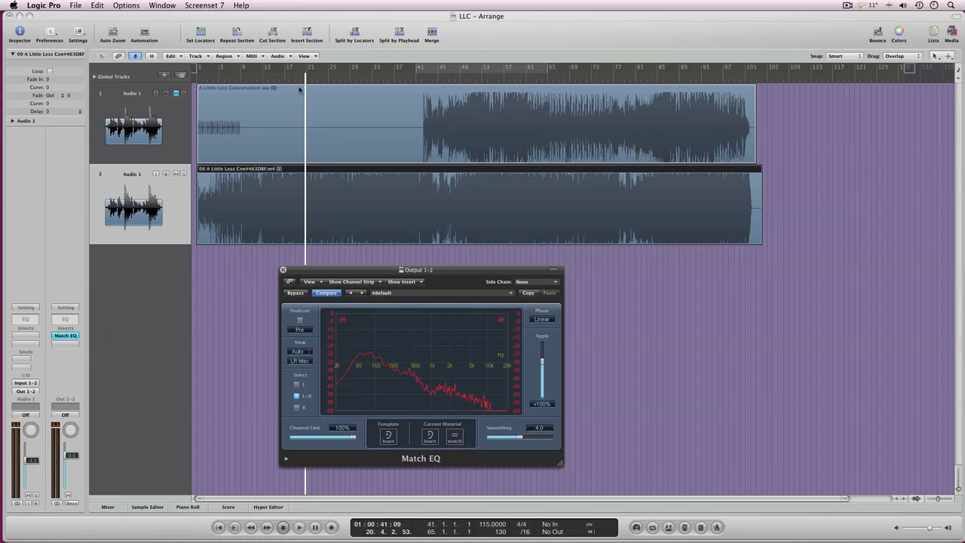
Mute track 2, unmute track 1 and learn its spectrum as Match EQ's current material while playing from about bar 49.
{"action": "left_click", "coordinate": [175, 174]}
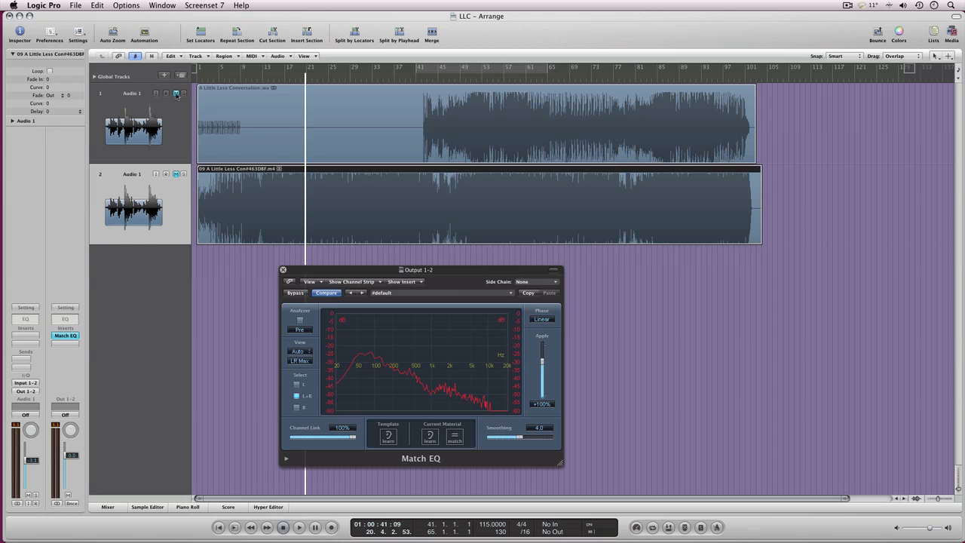
{"action": "left_click", "coordinate": [176, 92]}
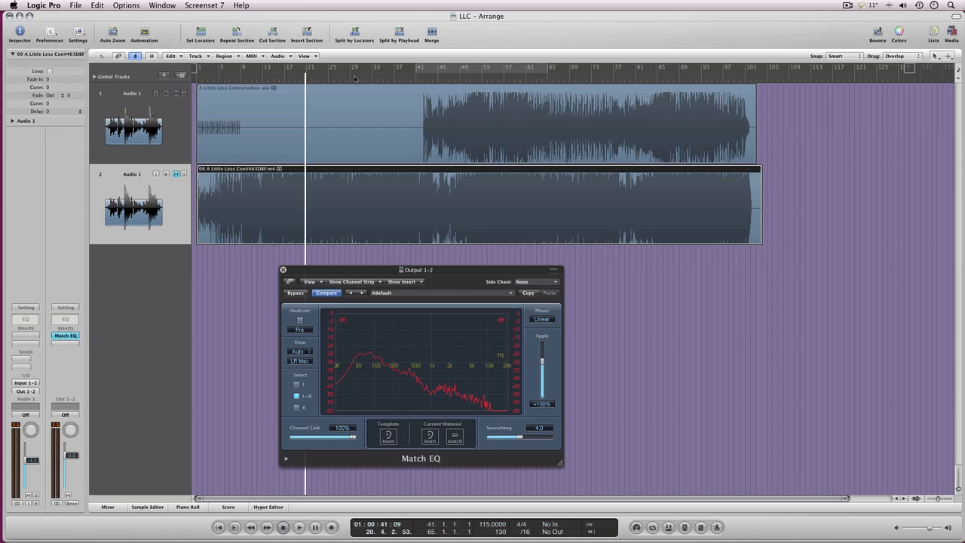
{"action": "double_click", "coordinate": [463, 81]}
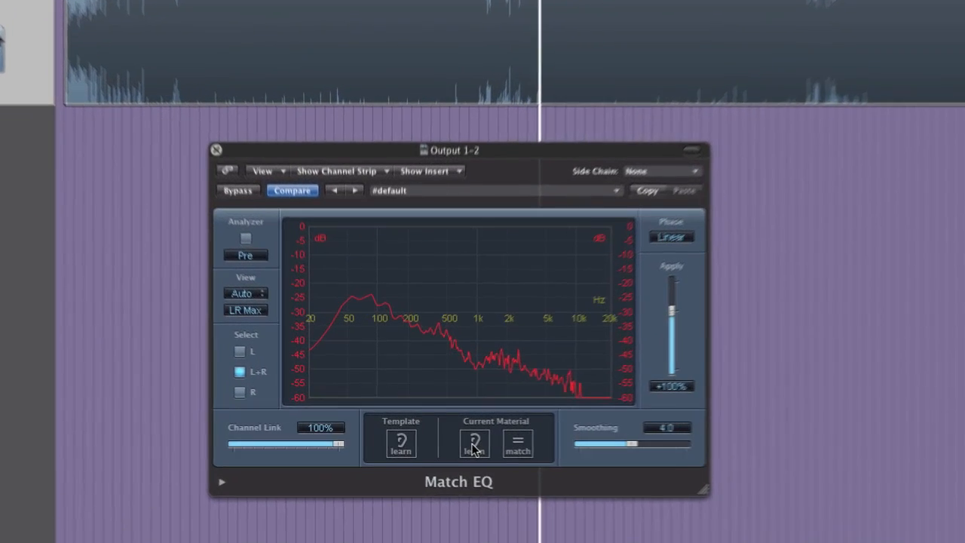
{"action": "left_click", "coordinate": [474, 449]}
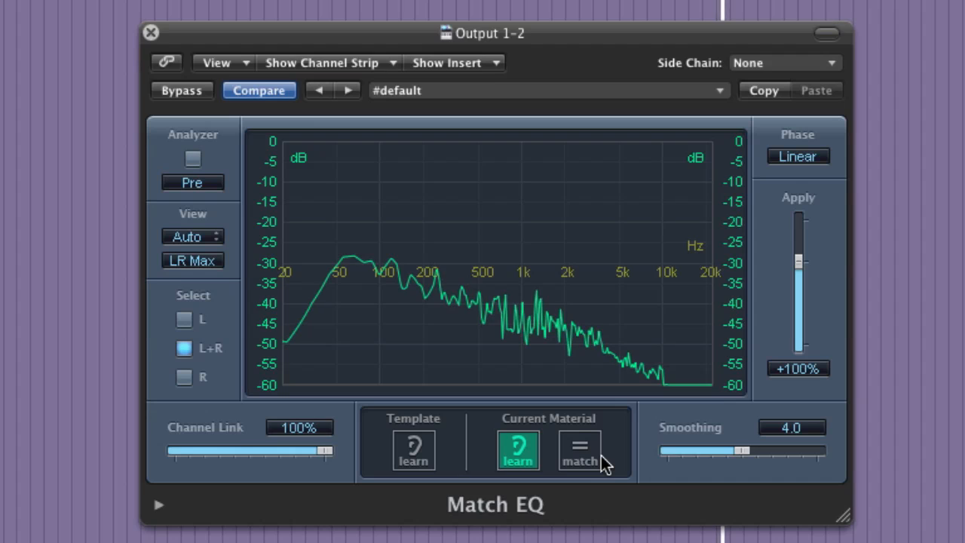
{"action": "left_click", "coordinate": [526, 454]}
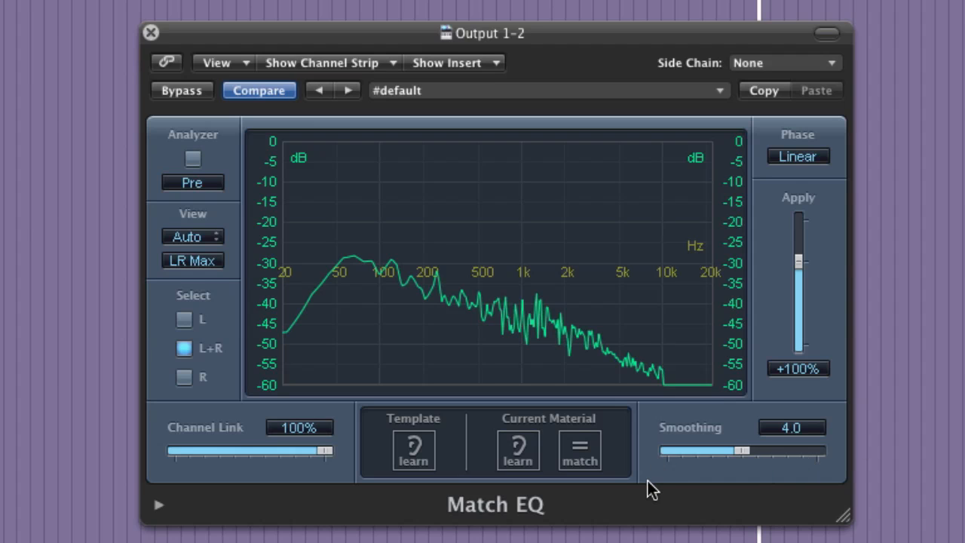
Match the current material to the template, then lower the Apply amount to 0% and return it to about 100%.
{"action": "left_click", "coordinate": [578, 450]}
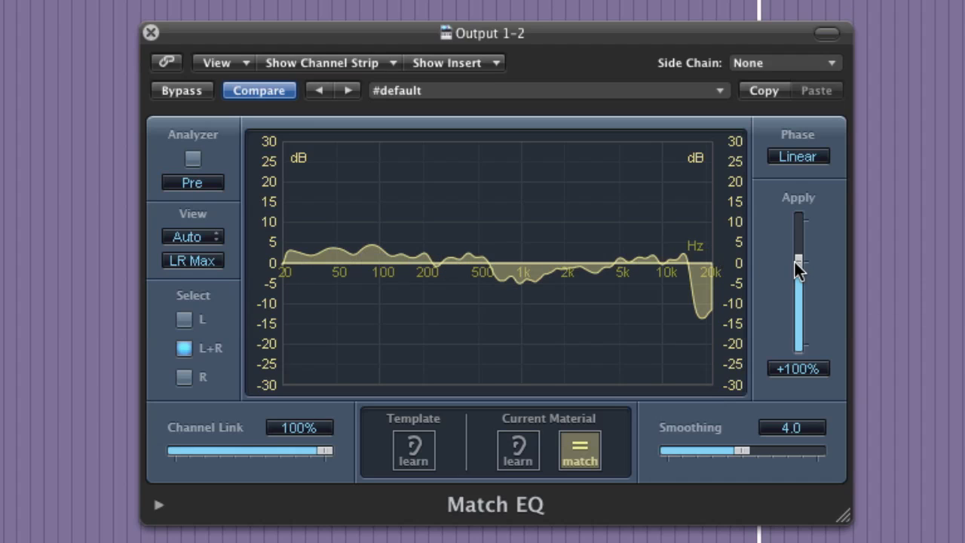
{"action": "left_click_drag", "start_coordinate": [798, 262], "coordinate": [797, 303]}
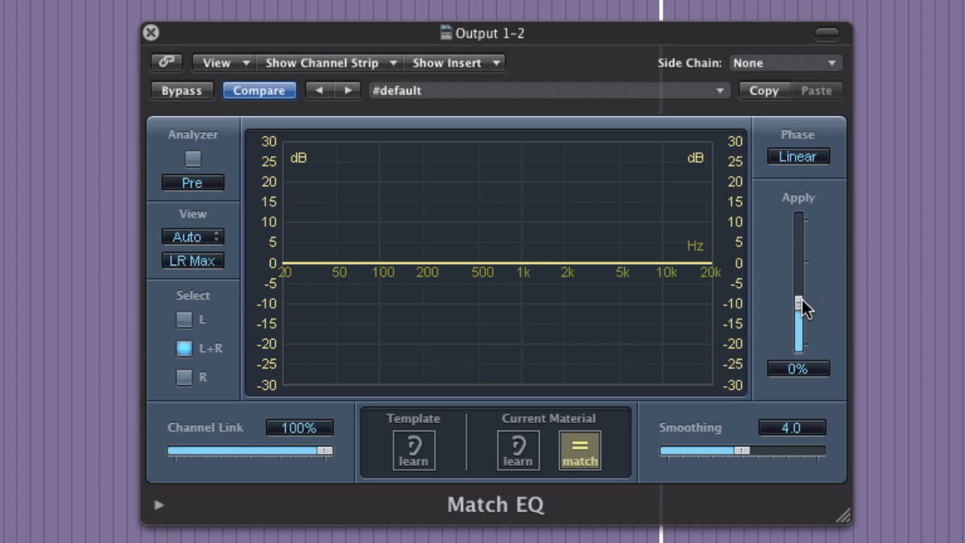
{"action": "left_click_drag", "start_coordinate": [798, 302], "coordinate": [806, 260]}
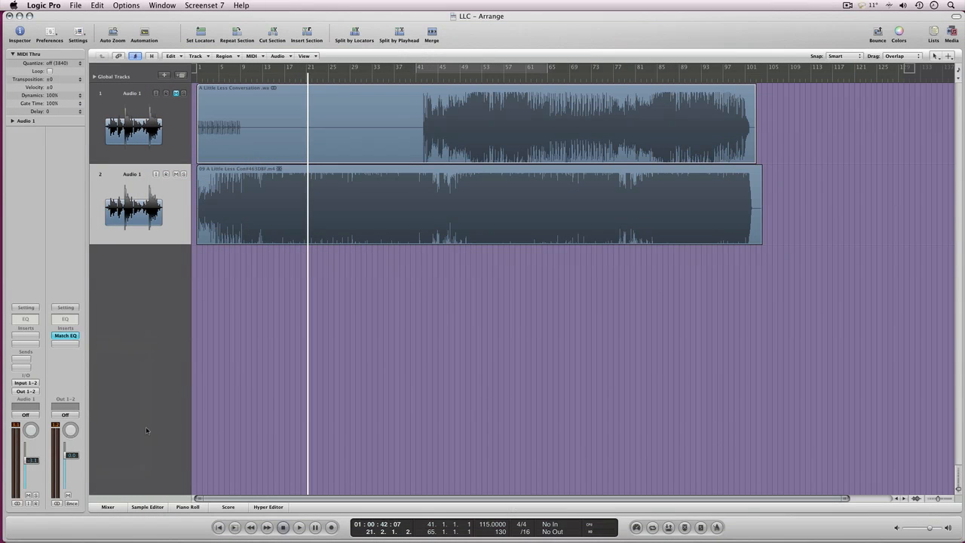
Insert a stereo Pro Audio DSP Dynamic Spectrum Mapper after Match EQ on the output channel and bypass Match EQ.
{"action": "left_click", "coordinate": [66, 343]}
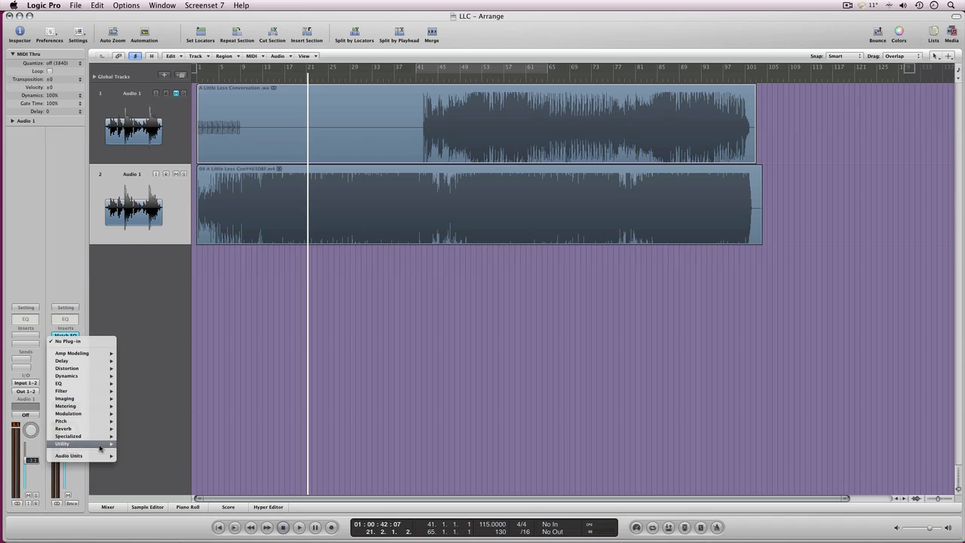
{"action": "mouse_move", "coordinate": [96, 456]}
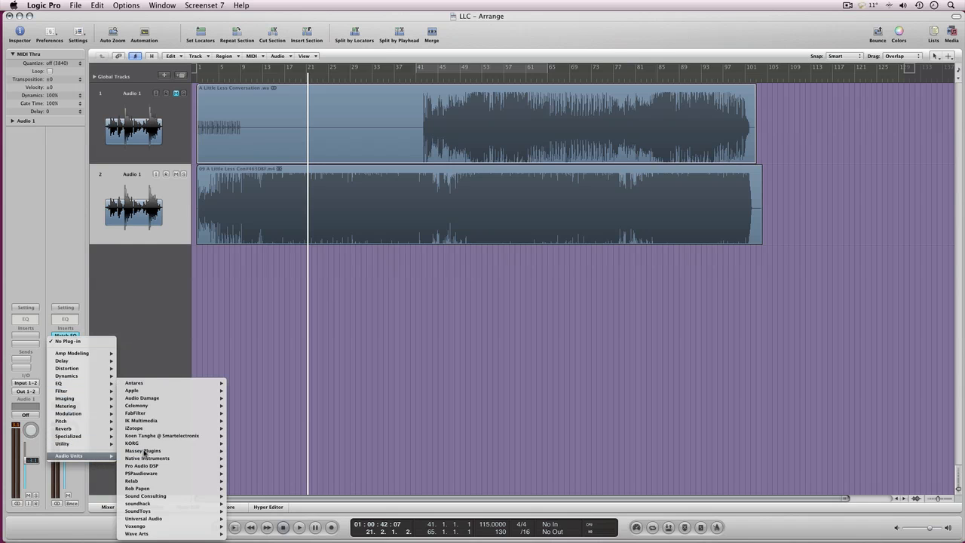
{"action": "mouse_move", "coordinate": [187, 468]}
{"action": "mouse_move", "coordinate": [246, 467]}
{"action": "left_click", "coordinate": [329, 466]}
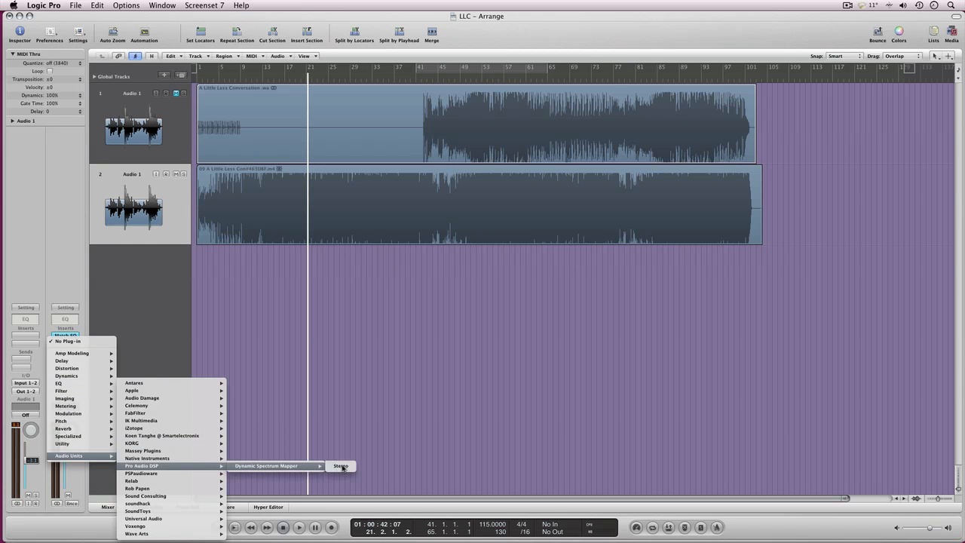
{"action": "left_click_drag", "start_coordinate": [89, 45], "coordinate": [698, 123]}
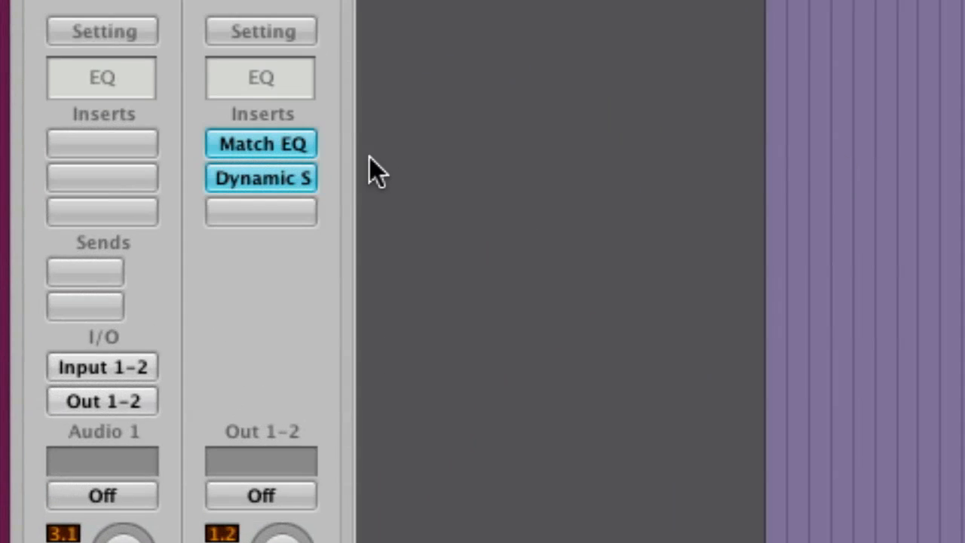
{"action": "left_click", "coordinate": [246, 142], "text": "alt"}
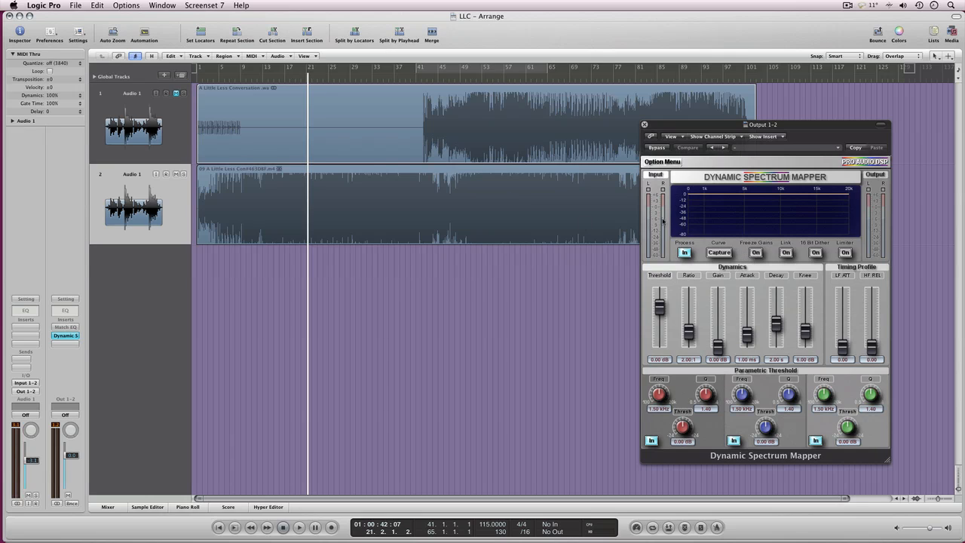
Play the reference track from about bar 18 and capture its spectrum curve in Dynamic Spectrum Mapper.
{"action": "double_click", "coordinate": [294, 83]}
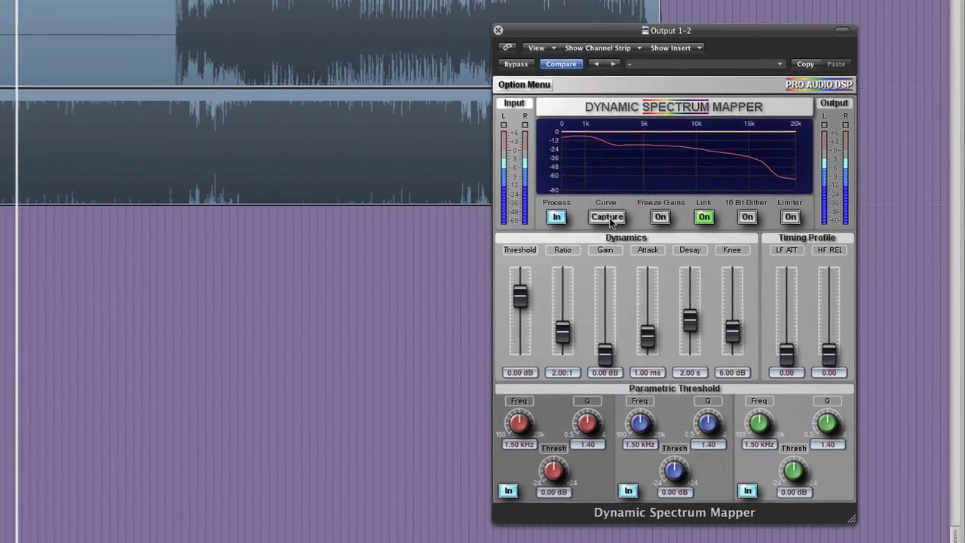
{"action": "left_click", "coordinate": [609, 217]}
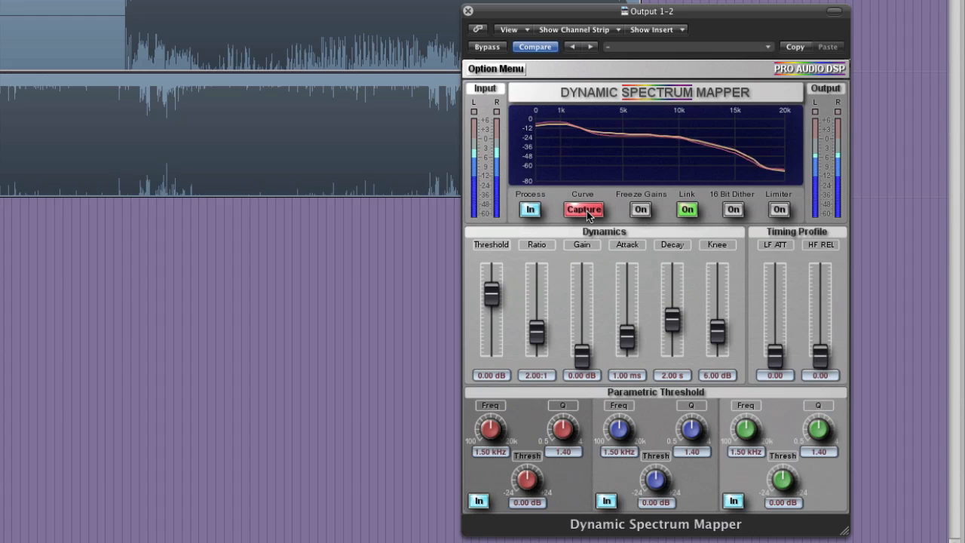
{"action": "left_click", "coordinate": [586, 211]}
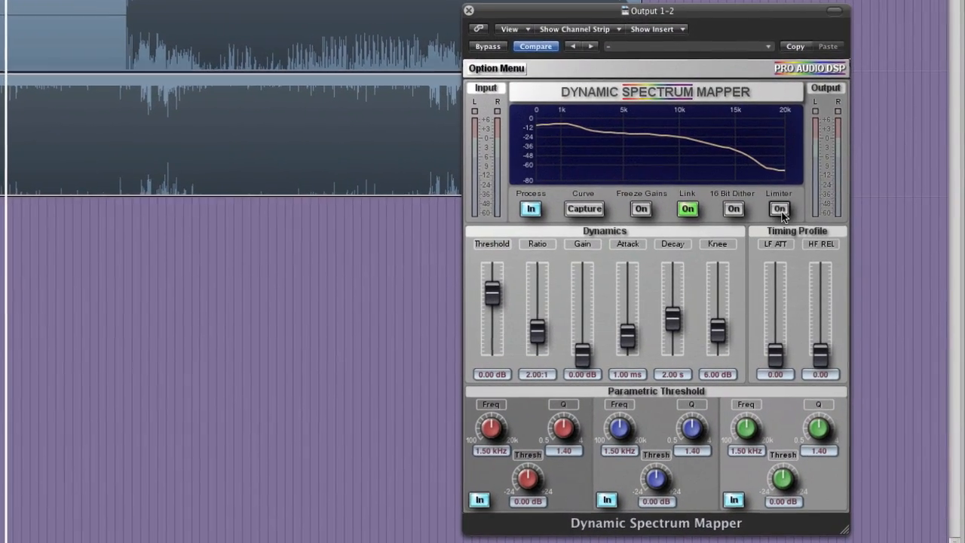
Turn on Dynamic Spectrum Mapper's limiter and set the threshold to -9.28 dB during playback.
{"action": "left_click", "coordinate": [812, 228]}
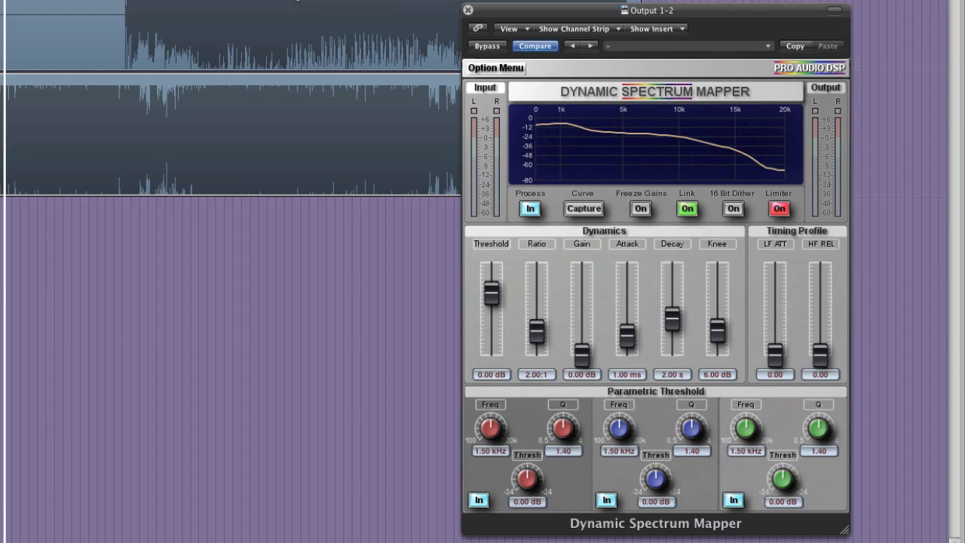
{"action": "key", "text": "space"}
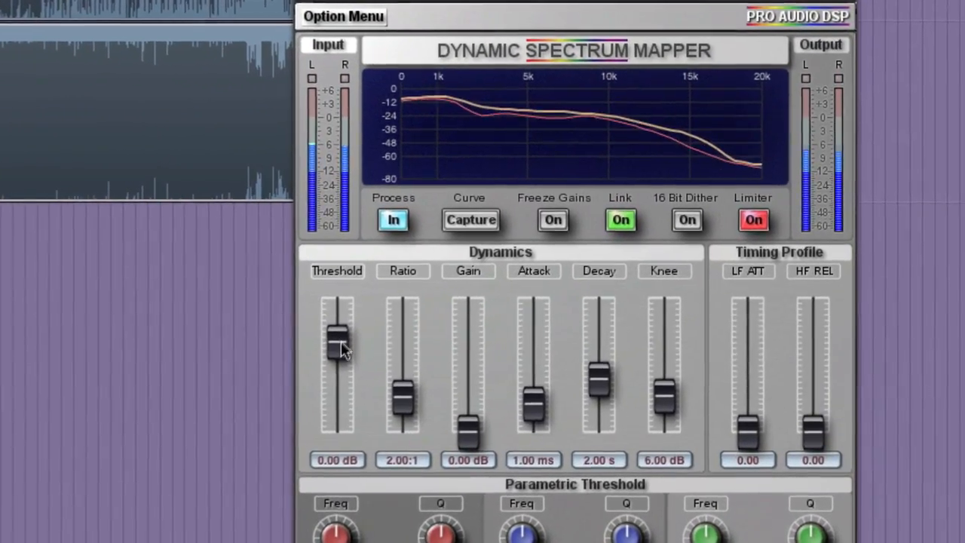
{"action": "left_click_drag", "start_coordinate": [401, 324], "coordinate": [401, 338]}
{"action": "left_click_drag", "start_coordinate": [294, 377], "coordinate": [284, 378]}
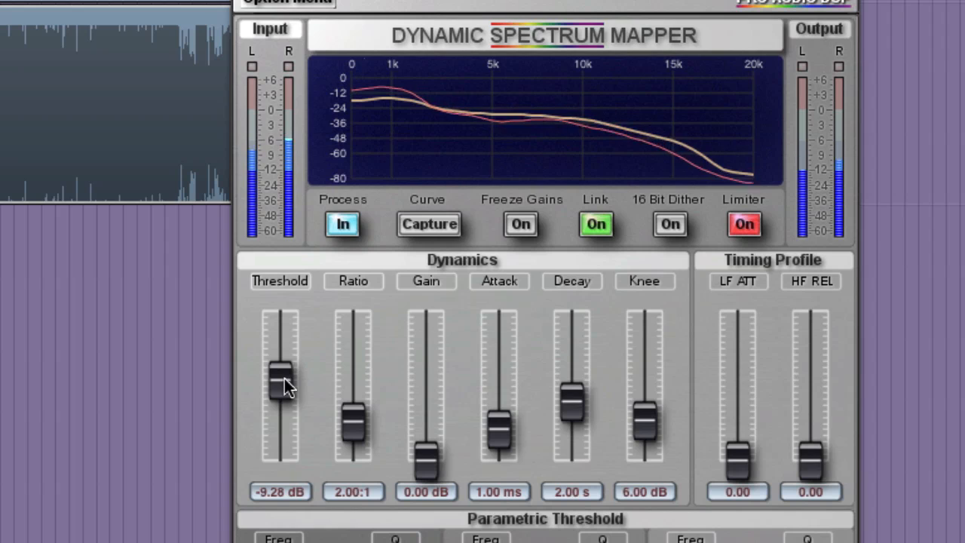
Adjust the dynamics to a ratio of 10.8:1, gain of 13.3 dB, decay of 895 ms and knee of 10.6 dB.
{"action": "left_click_drag", "start_coordinate": [351, 415], "coordinate": [352, 325]}
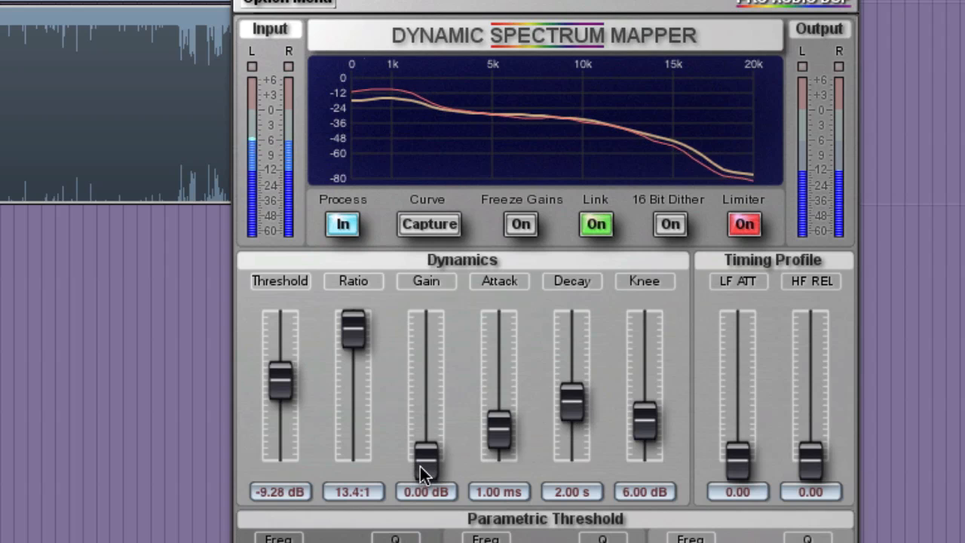
{"action": "left_click_drag", "start_coordinate": [420, 466], "coordinate": [437, 394]}
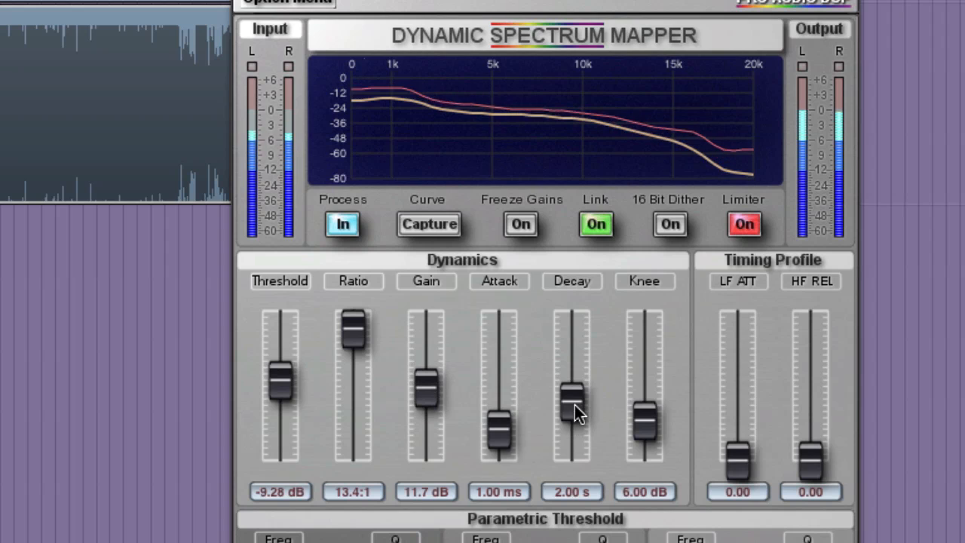
{"action": "left_click_drag", "start_coordinate": [574, 404], "coordinate": [575, 420]}
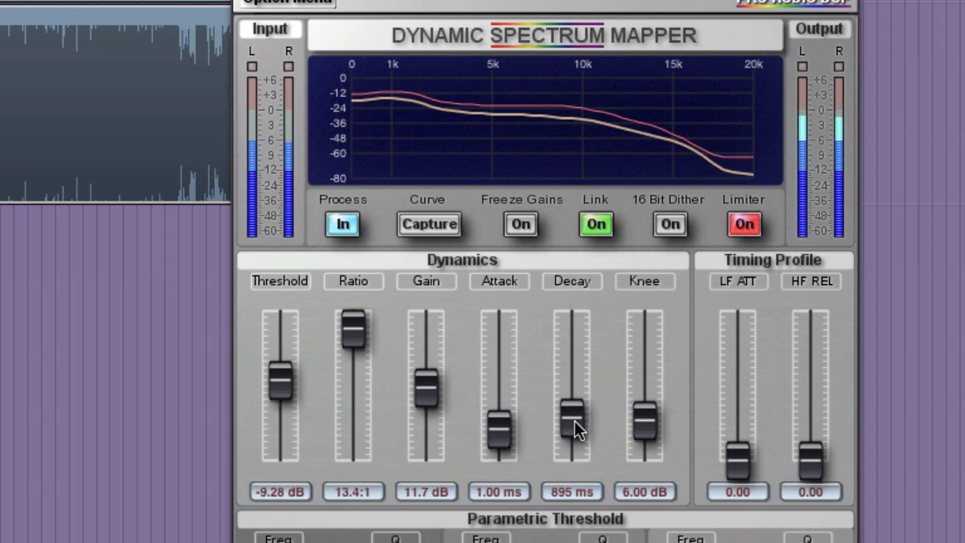
{"action": "left_click_drag", "start_coordinate": [426, 389], "coordinate": [427, 382]}
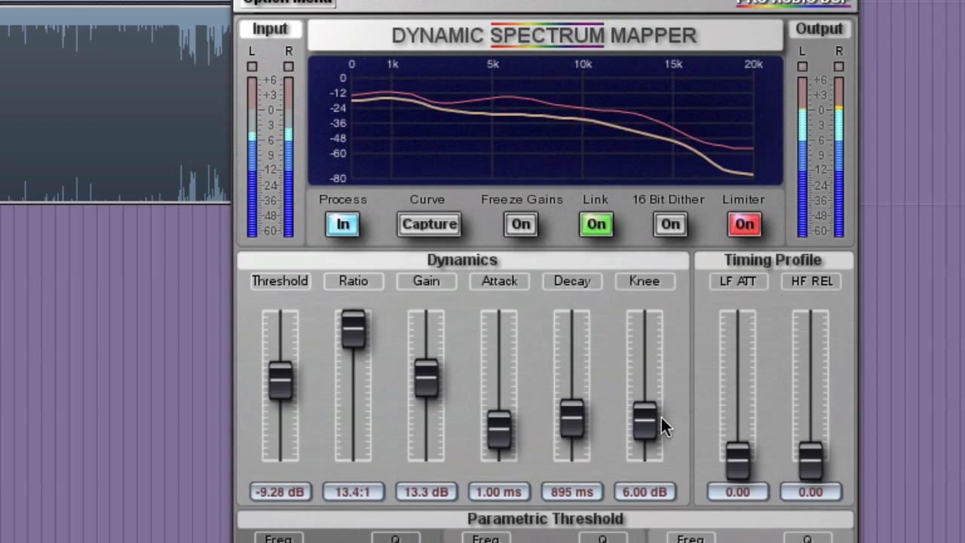
{"action": "left_click_drag", "start_coordinate": [661, 417], "coordinate": [651, 390]}
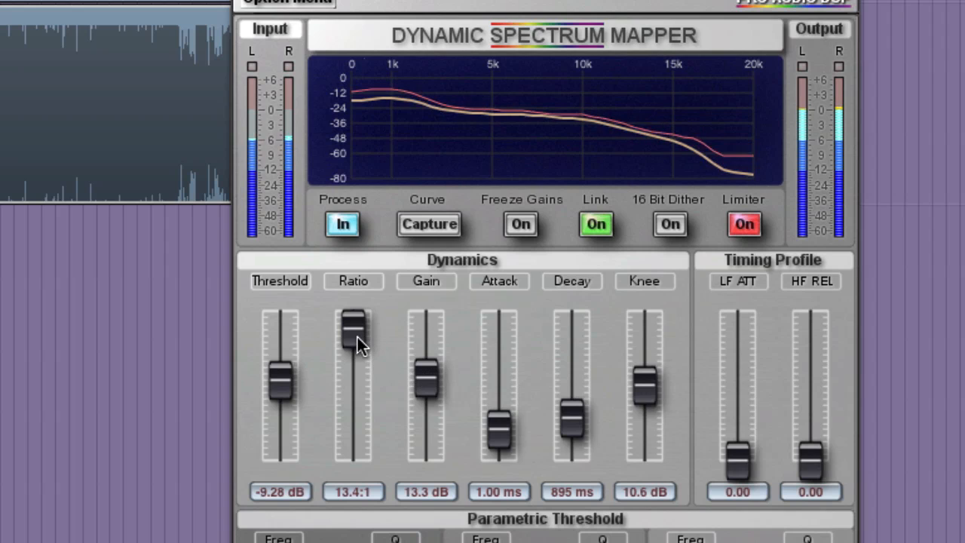
{"action": "left_click_drag", "start_coordinate": [358, 336], "coordinate": [357, 341]}
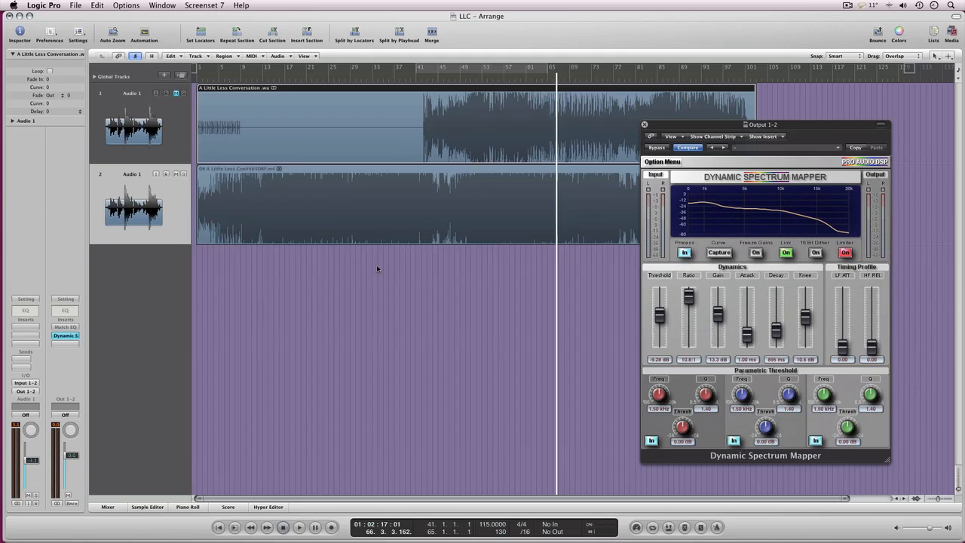
Play the reference track from about bar 11 and recapture the spectrum curve in Dynamic Spectrum Mapper.
{"action": "left_click", "coordinate": [377, 268]}
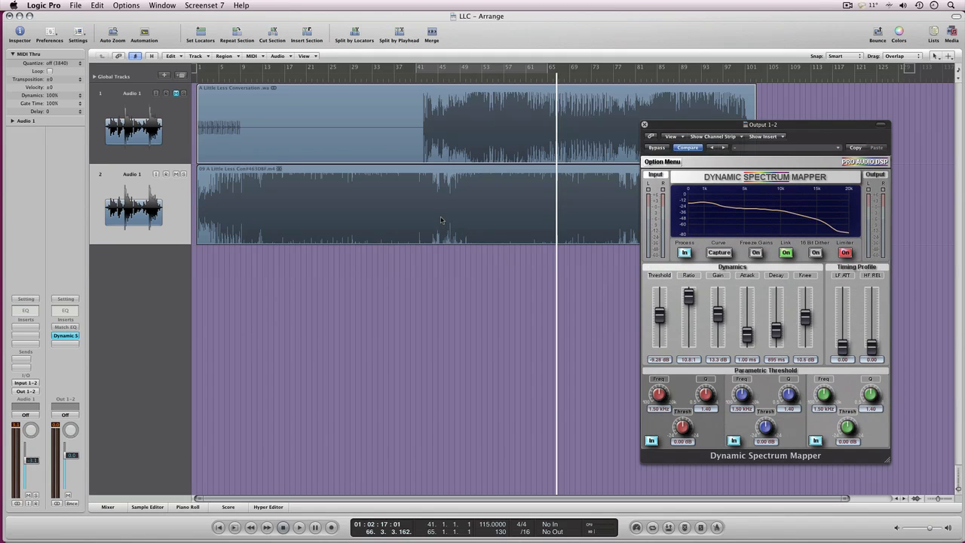
{"action": "key", "text": "XF86AudioLowerVolume"}
{"action": "left_click", "coordinate": [253, 81]}
{"action": "key", "text": "space"}
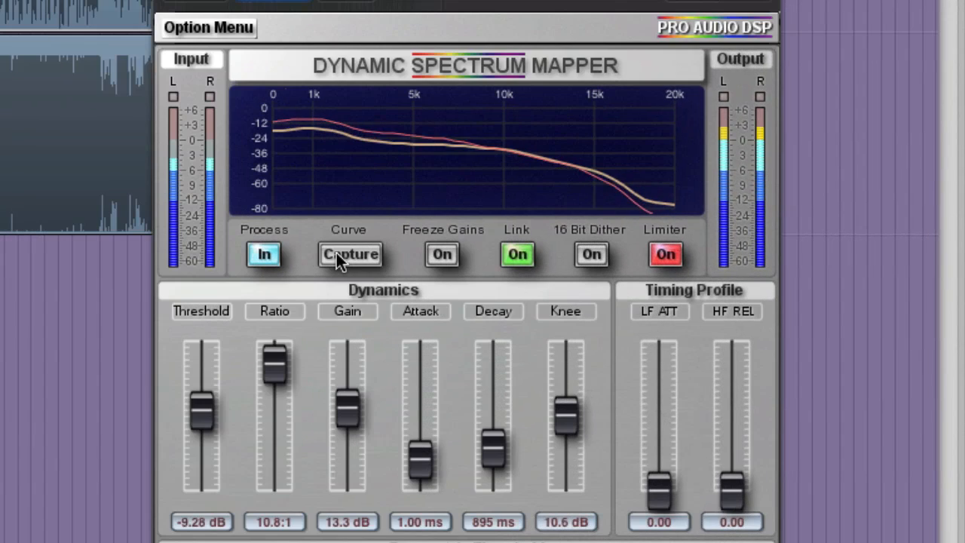
{"action": "left_click", "coordinate": [336, 252]}
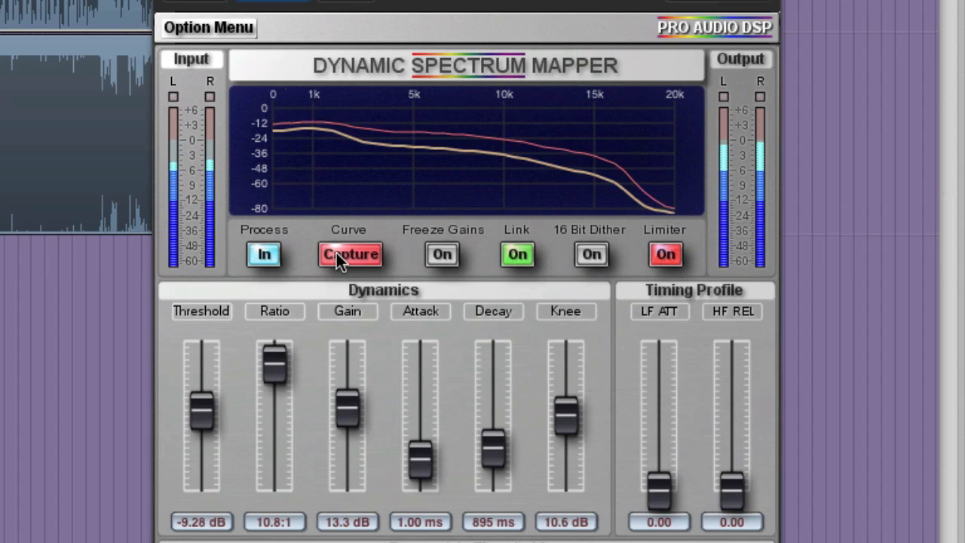
{"action": "left_click", "coordinate": [336, 254]}
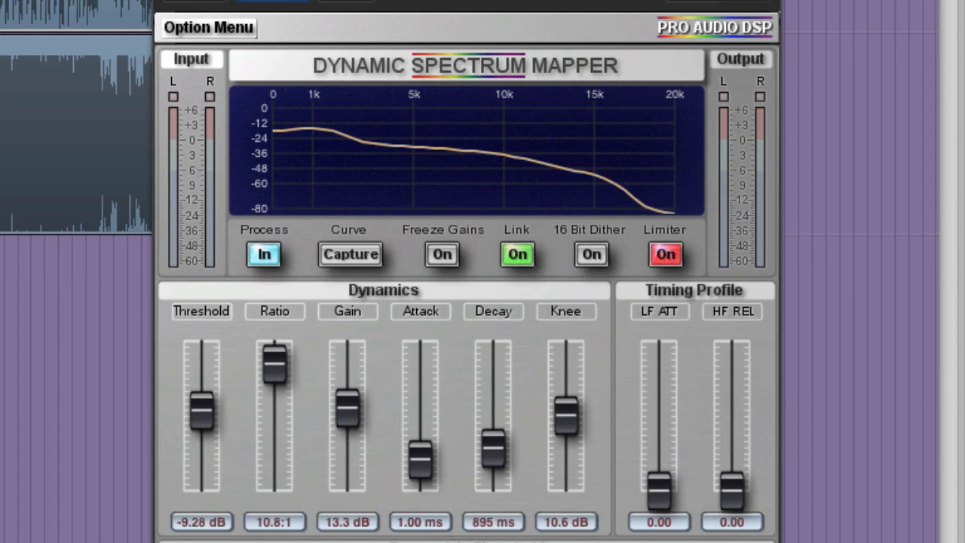
Resume playback and set Dynamic Spectrum Mapper's ratio to 13.4:1 and gain to 13.9 dB.
{"action": "key", "text": "space"}
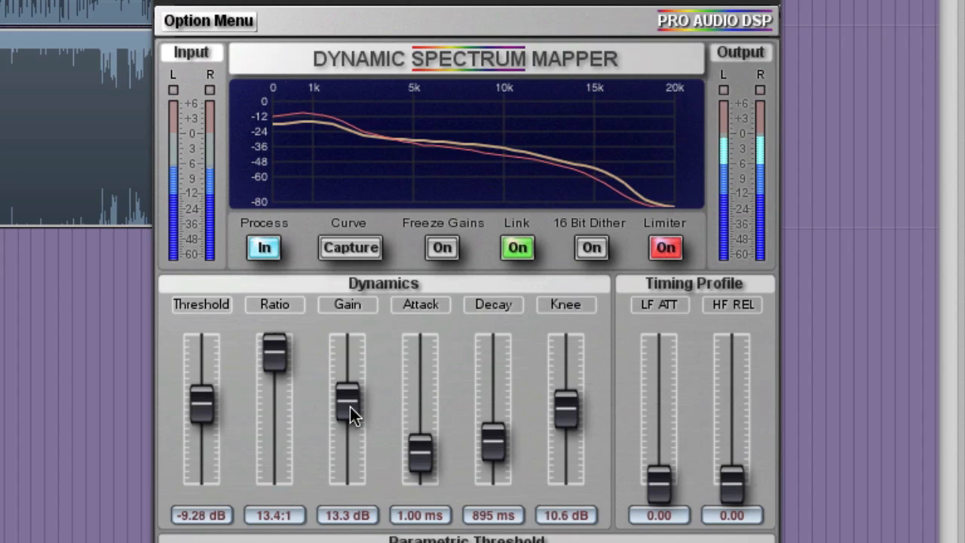
{"action": "left_click_drag", "start_coordinate": [349, 407], "coordinate": [352, 404]}
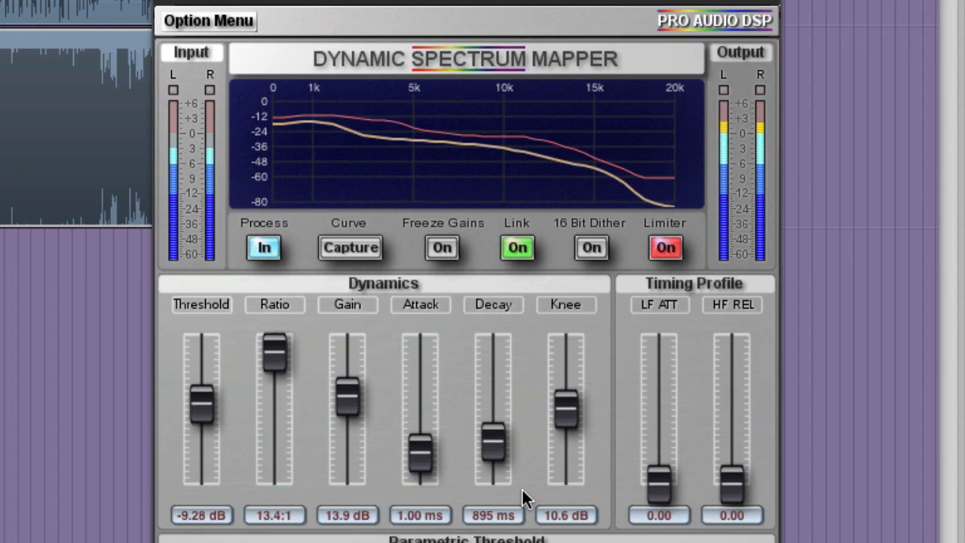
Fine-tune Dynamic Spectrum Mapper during playback with an attack of 1.63 ms, threshold of -6.86 dB and gain of 12.3 dB.
{"action": "mouse_move", "coordinate": [434, 454]}
{"action": "left_mouse_down"}
{"action": "mouse_move", "coordinate": [434, 437]}
{"action": "mouse_move", "coordinate": [434, 451]}
{"action": "left_mouse_up"}
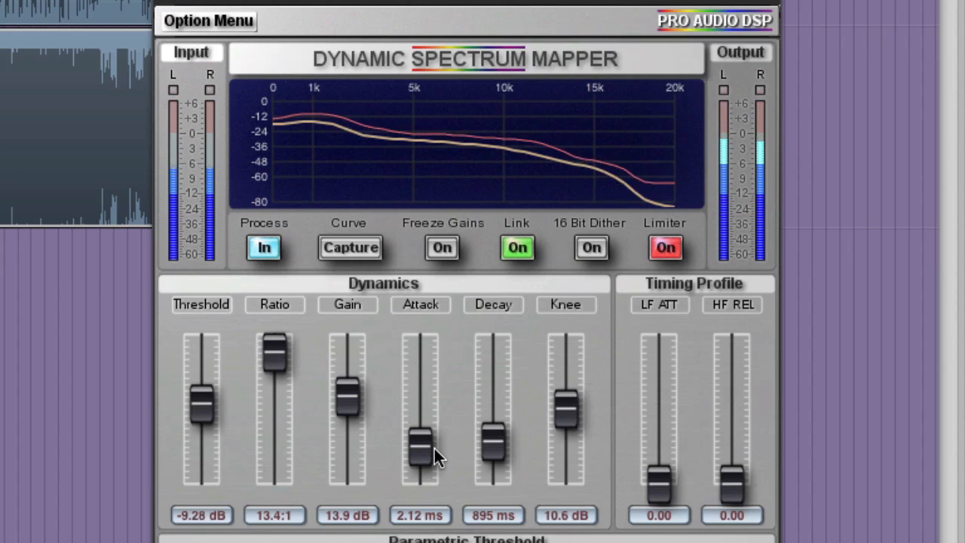
{"action": "left_click_drag", "start_coordinate": [434, 448], "coordinate": [434, 453]}
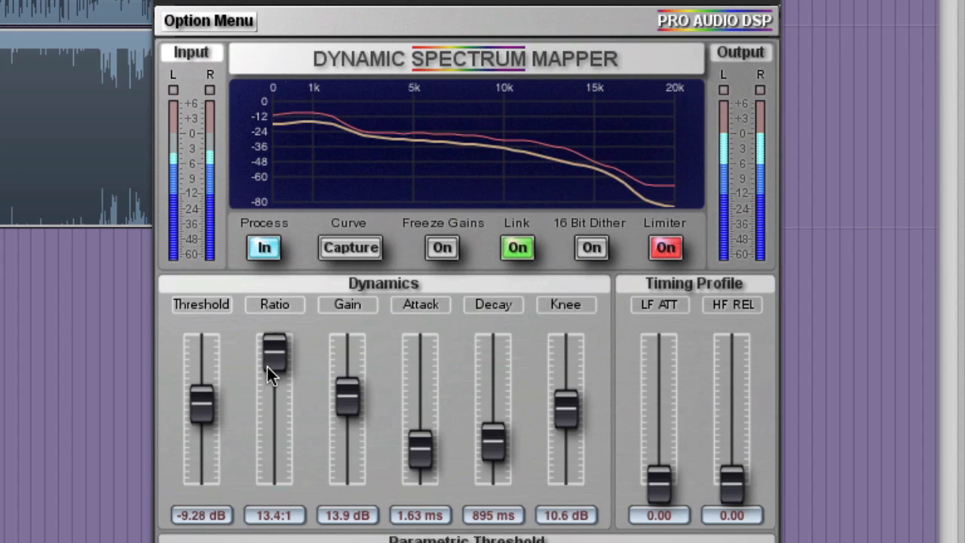
{"action": "mouse_move", "coordinate": [204, 402]}
{"action": "left_mouse_down"}
{"action": "mouse_move", "coordinate": [203, 417]}
{"action": "mouse_move", "coordinate": [209, 401]}
{"action": "left_mouse_up"}
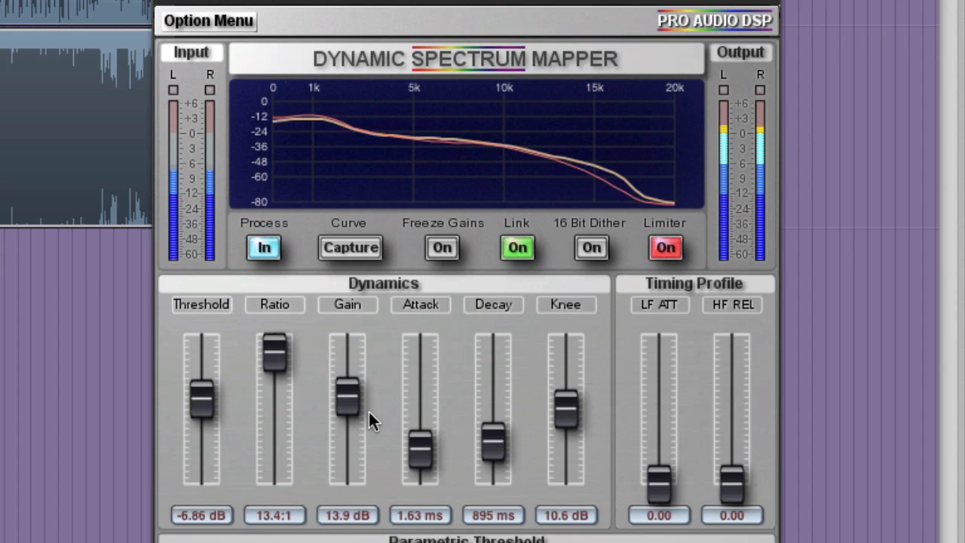
{"action": "left_click_drag", "start_coordinate": [347, 402], "coordinate": [348, 410]}
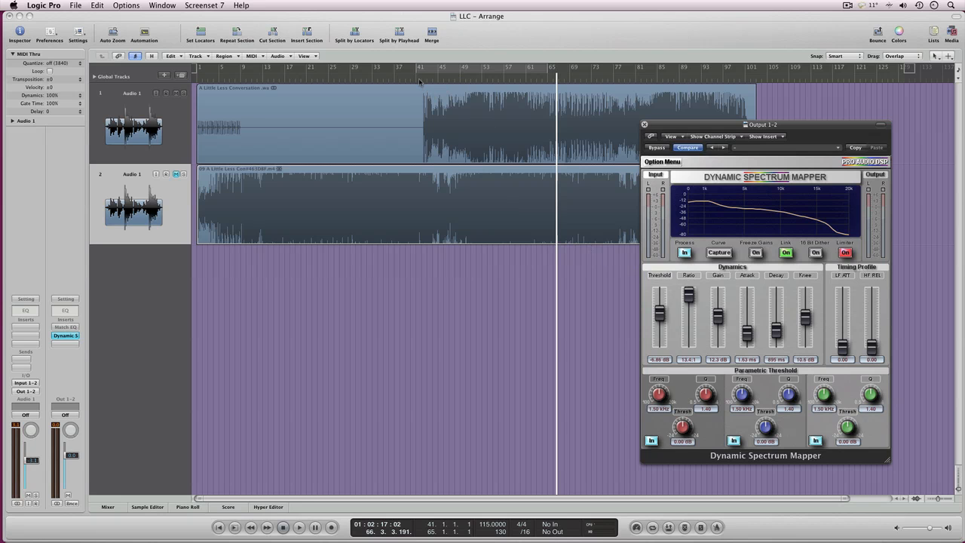
Take the output channel's Match EQ out of bypass and lower its Apply amount to 0%.
{"action": "left_click", "coordinate": [65, 327]}
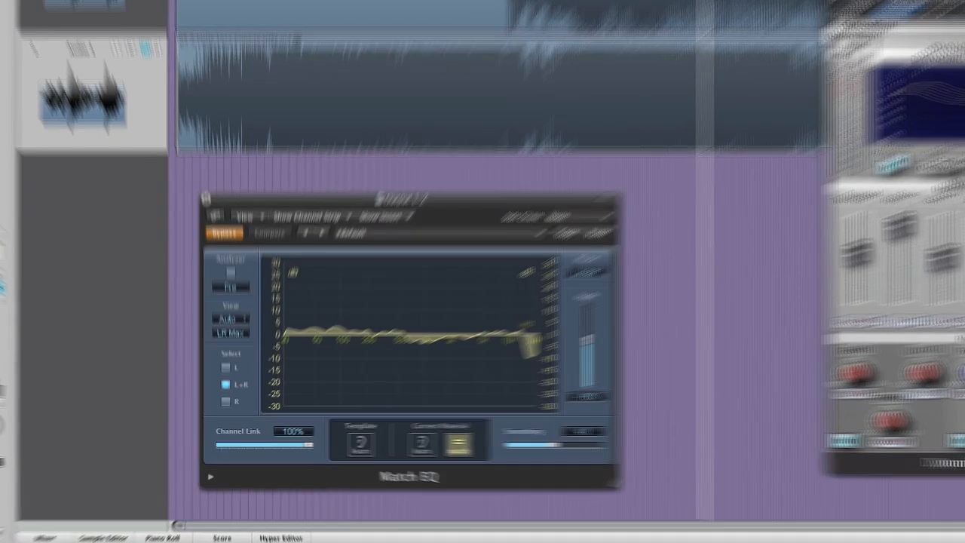
{"action": "left_click", "coordinate": [230, 304]}
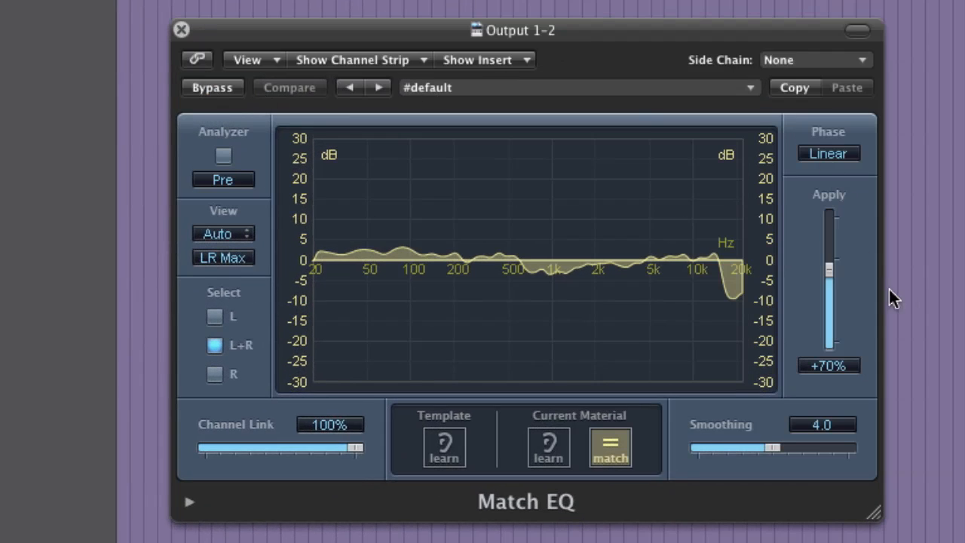
{"action": "left_click_drag", "start_coordinate": [835, 272], "coordinate": [830, 294]}
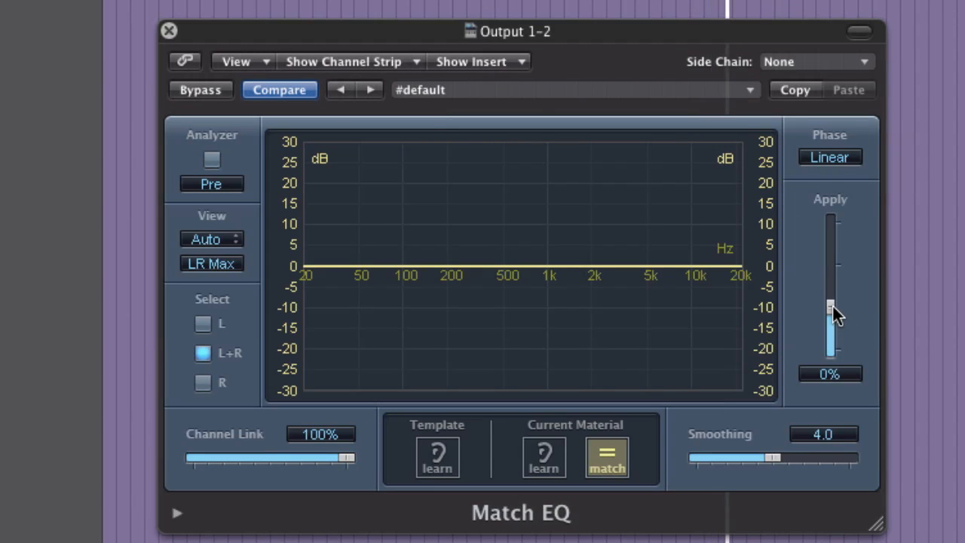
Bring Match EQ's Apply amount back up during playback, trying +70% and +64% before setting it to +73%.
{"action": "left_click_drag", "start_coordinate": [831, 303], "coordinate": [838, 275]}
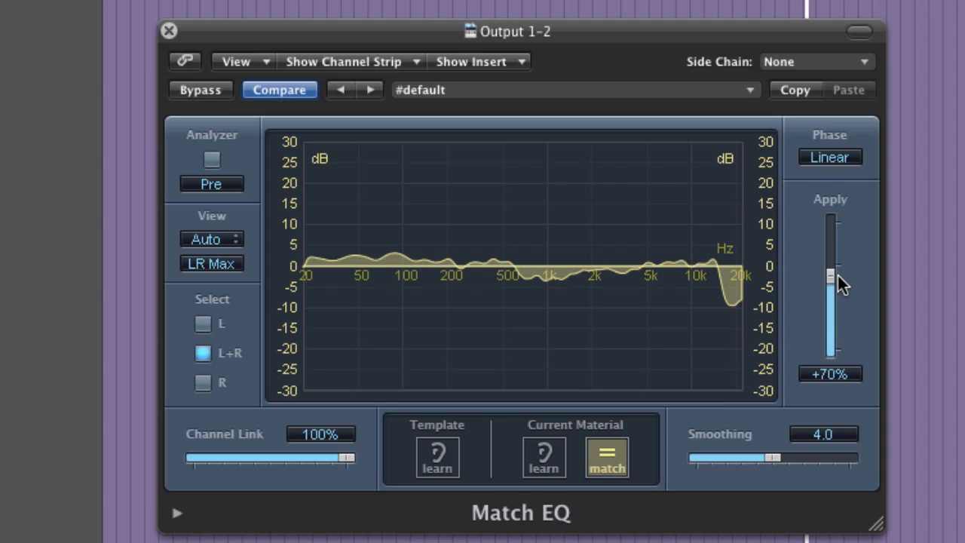
{"action": "left_click_drag", "start_coordinate": [837, 277], "coordinate": [837, 278]}
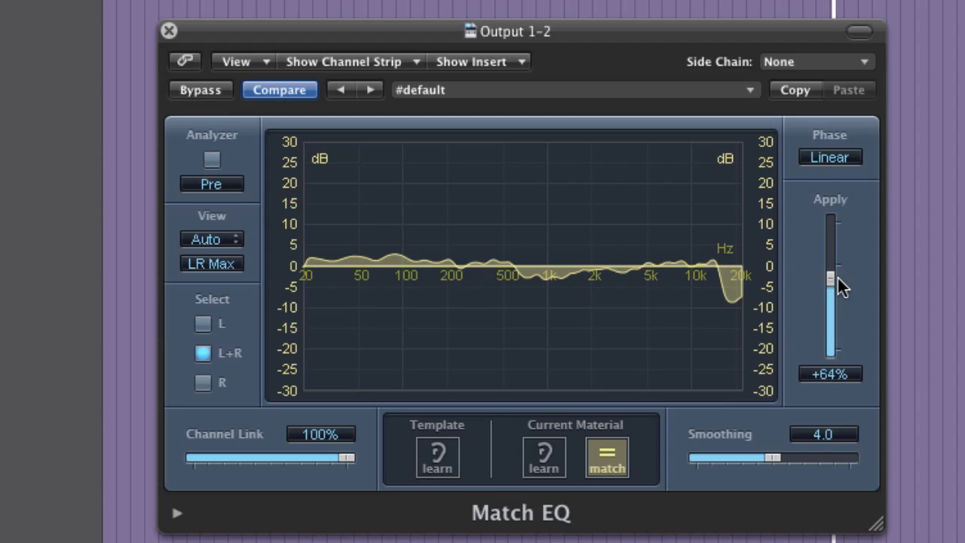
{"action": "left_click_drag", "start_coordinate": [838, 278], "coordinate": [837, 274]}
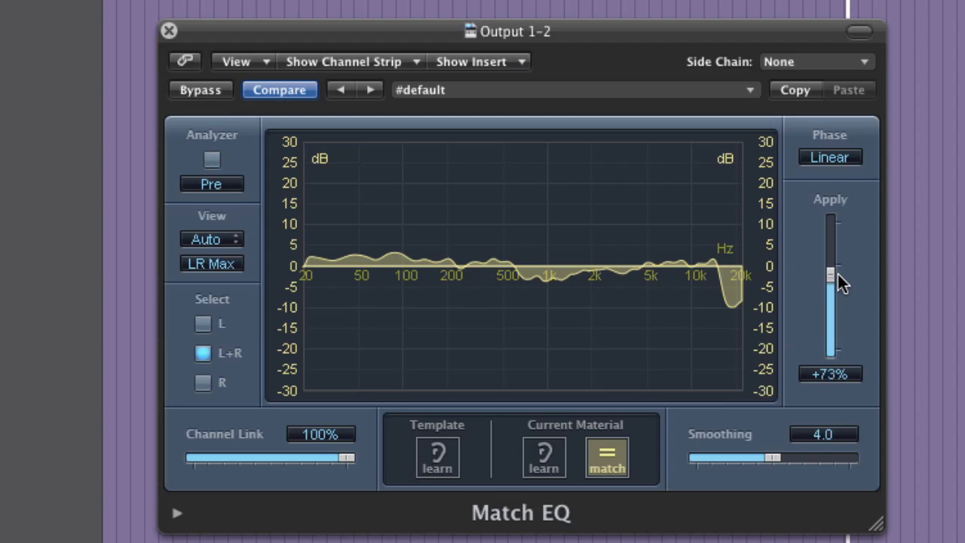